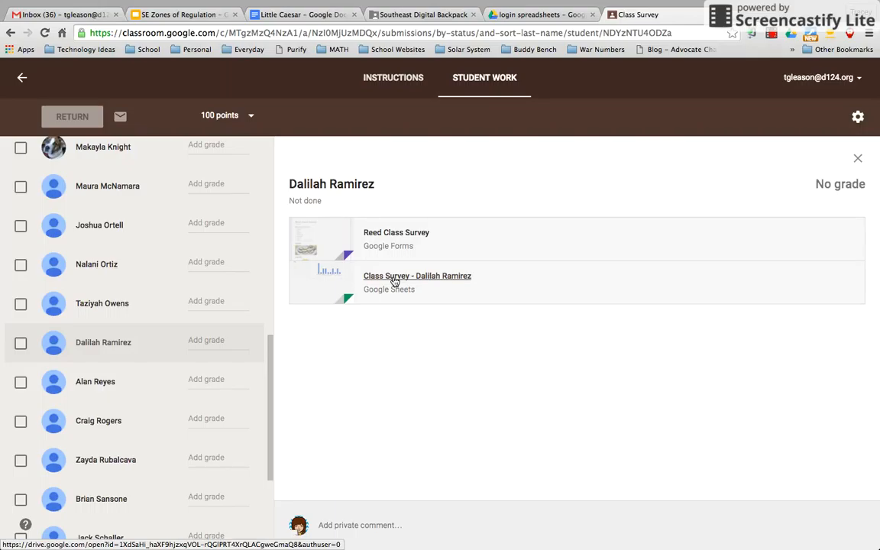
Step: Open the student's attached Class Survey spreadsheet from their turned-in work
left_click(394, 276)
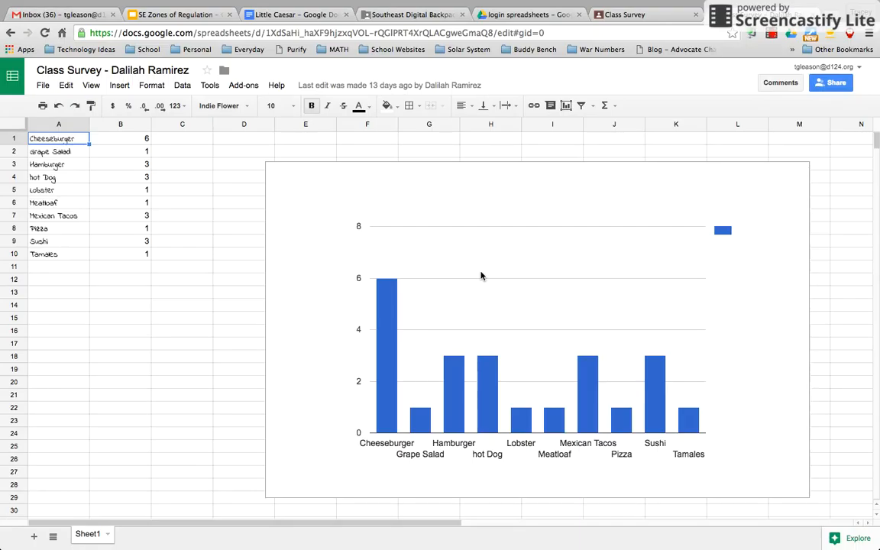
Step: Select the food-vote bar chart and open its dropdown options menu
left_click(563, 209)
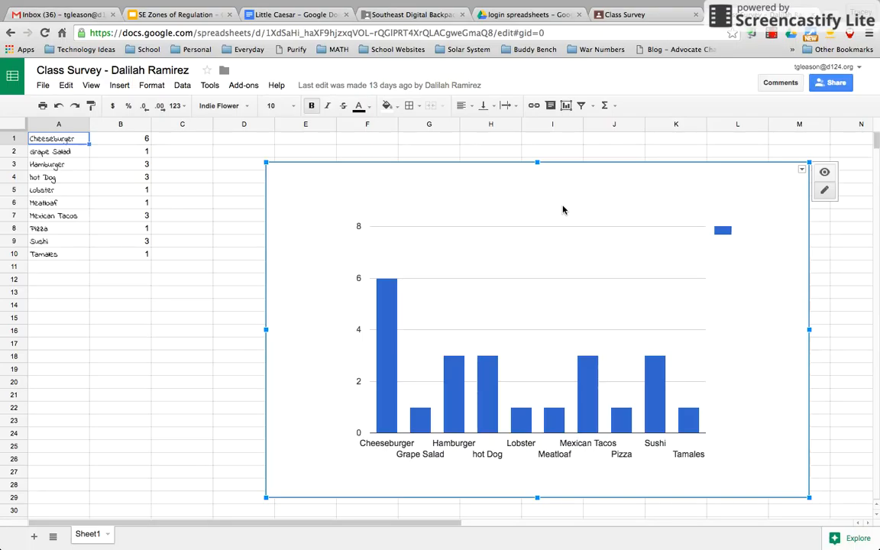
left_click(802, 171)
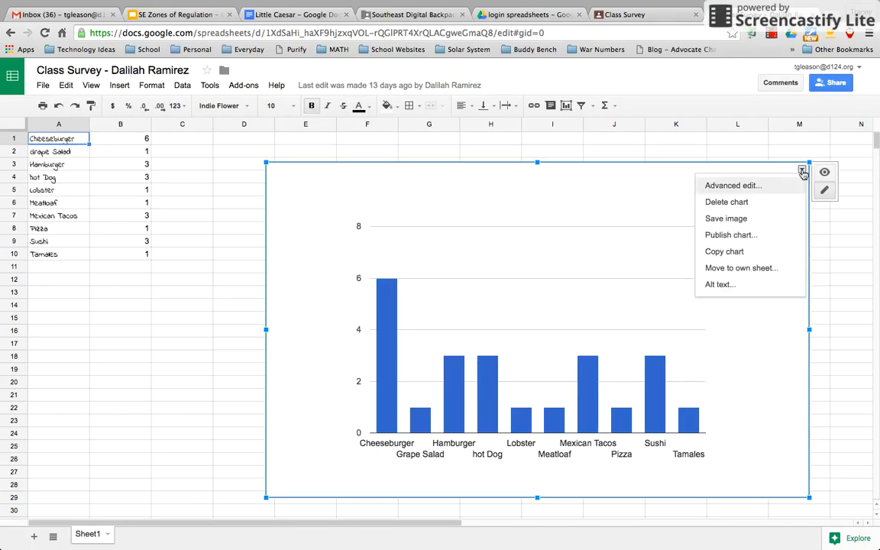
Step: In the chart's advanced editor, set the chart title to 'Reed Class Favorite Foods'
left_click(744, 189)
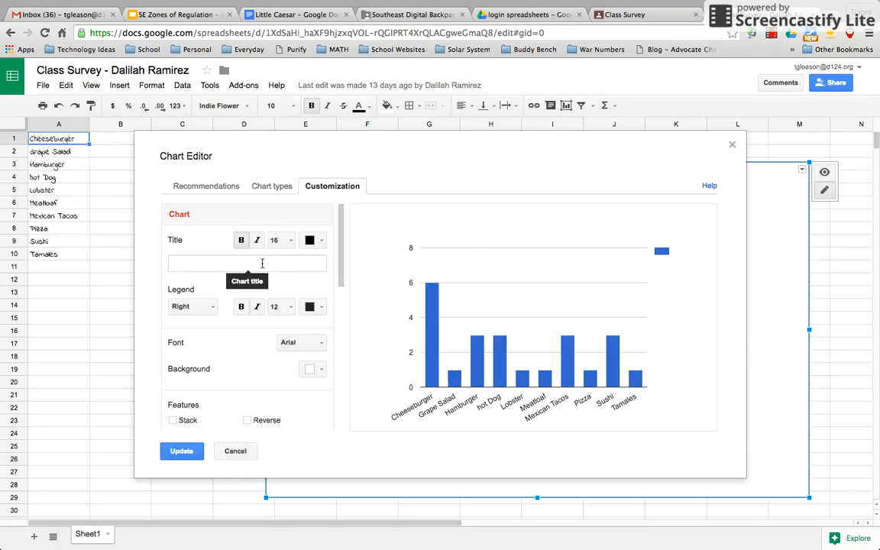
left_click(219, 263)
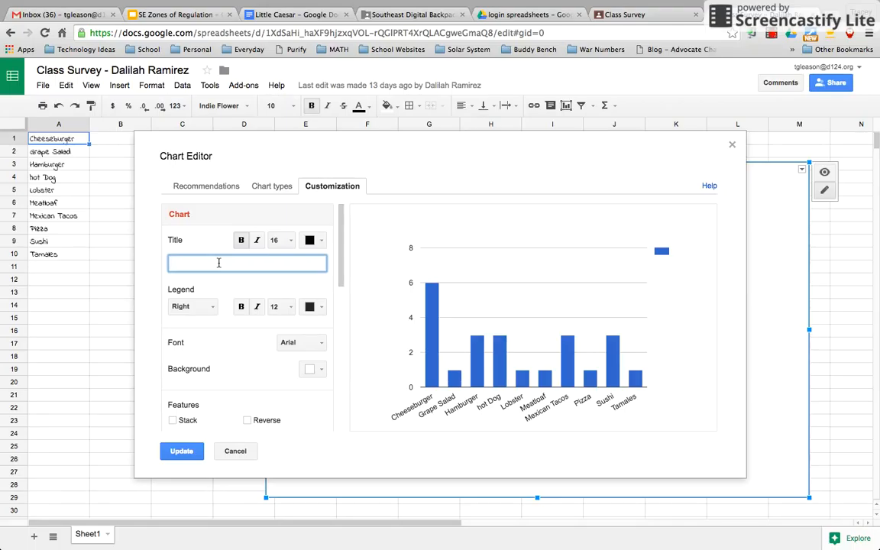
type("Reed Class Favorite Foods")
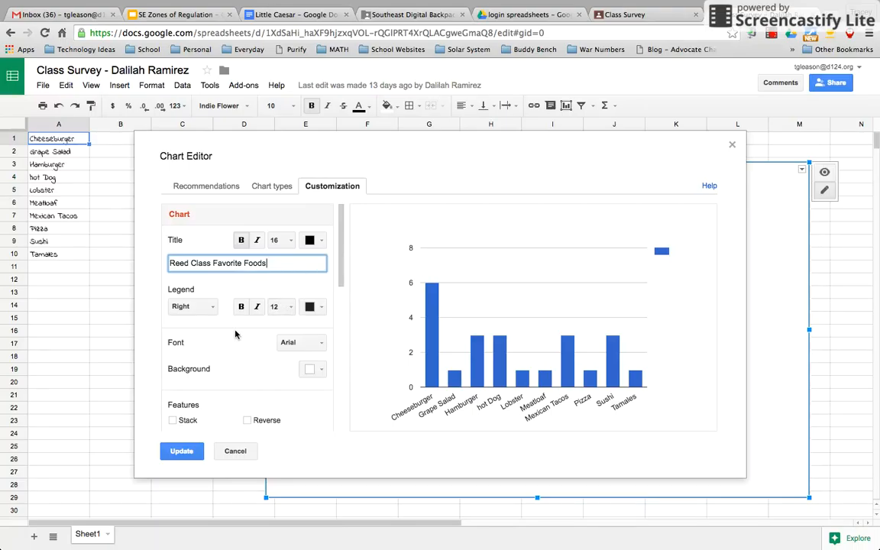
Step: Scroll down the customization panel to the horizontal axis title box
scroll(235, 334, "down", 2)
scroll(236, 334, "down", 5)
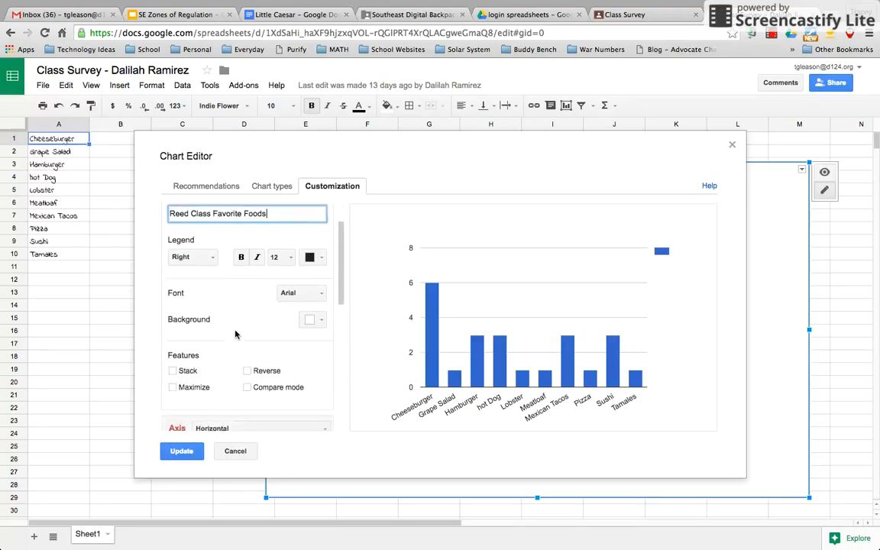
scroll(235, 334, "down", 5)
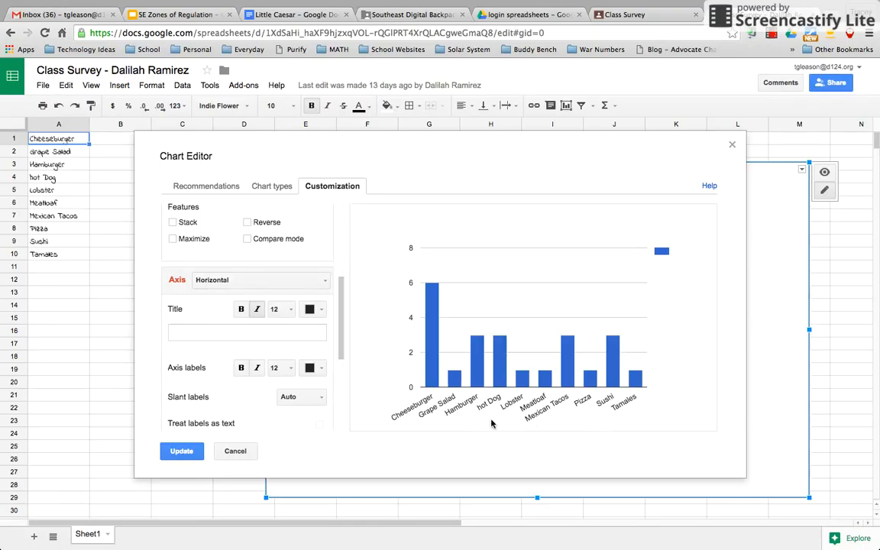
left_click(302, 334)
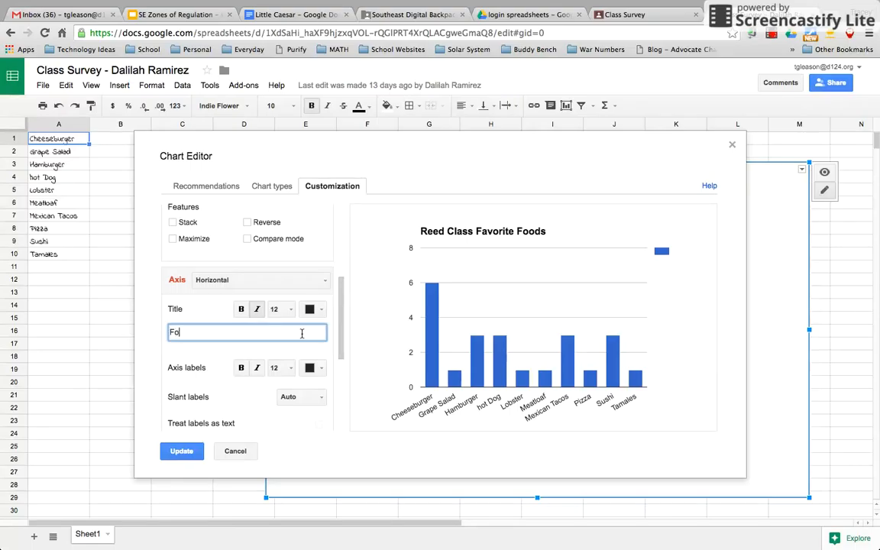
Step: Title the horizontal axis 'Food Choices', then switch the axis selector to Left vertical
type("Food Choices")
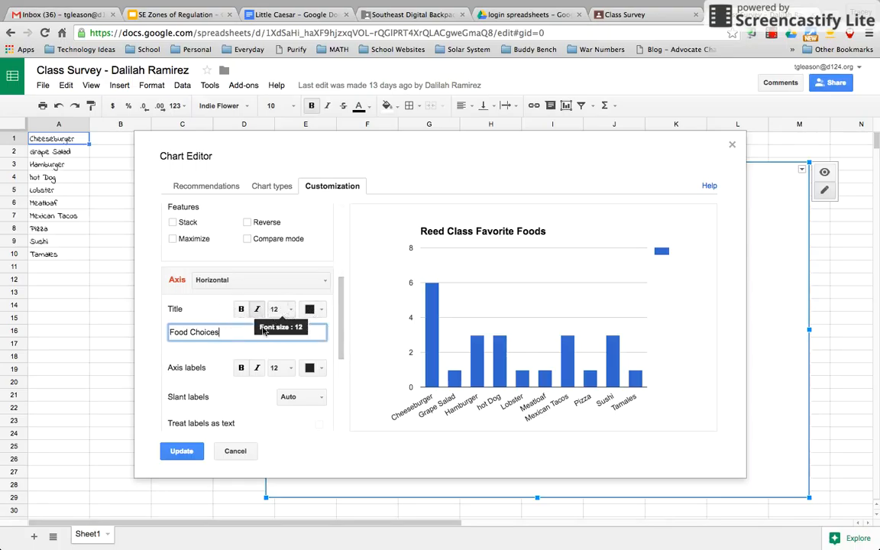
scroll(253, 330, "down", 1)
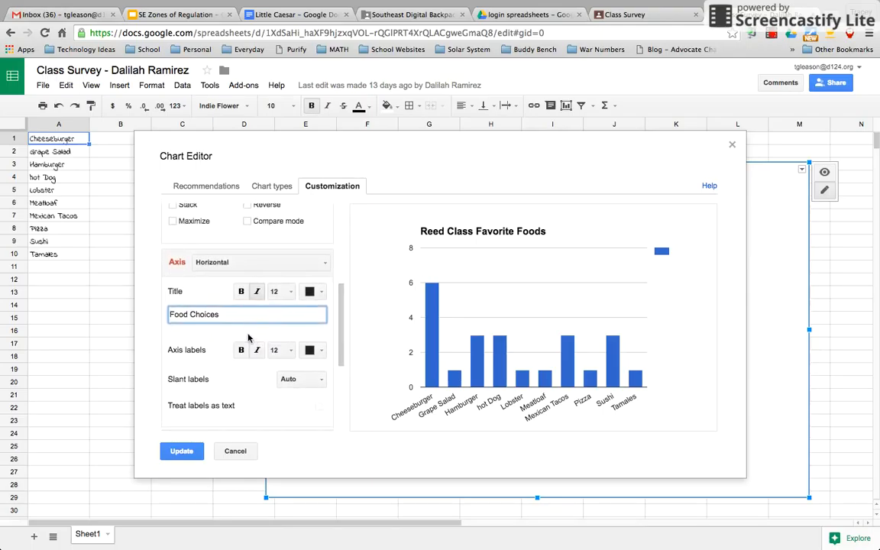
left_click(326, 265)
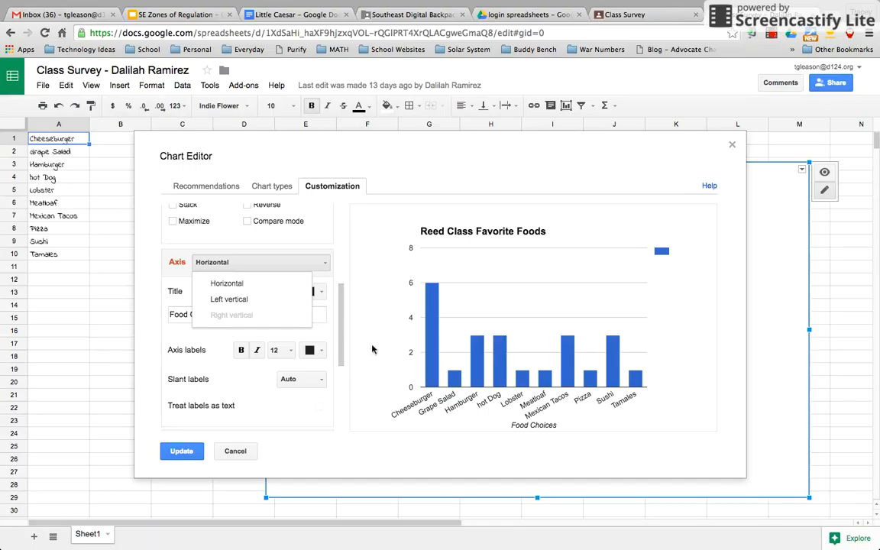
left_click(229, 300)
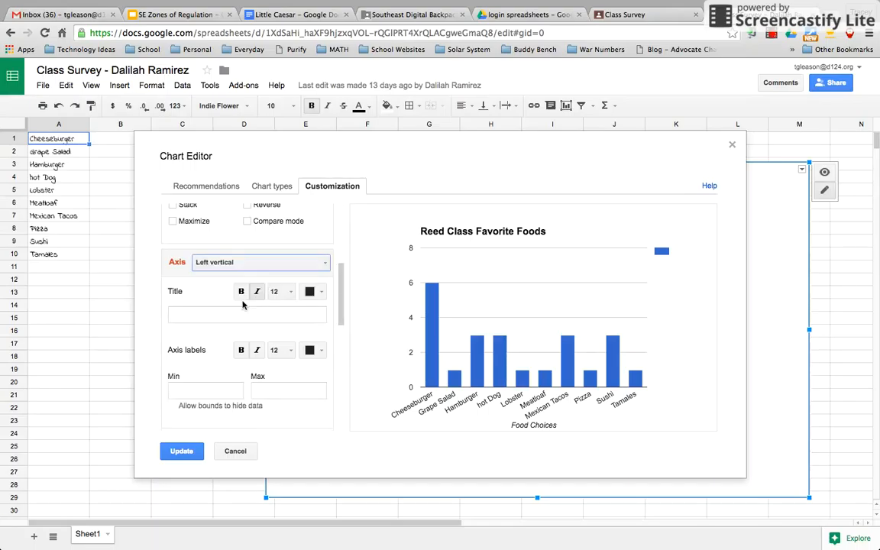
Step: Enter 'Number of Students' as the left vertical axis title and scroll to the Series section
left_click(195, 315)
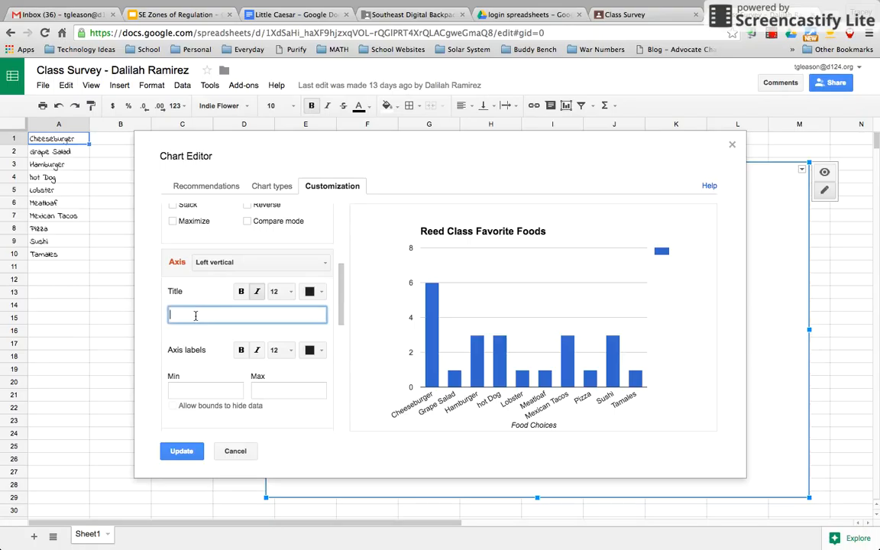
type("Number of Students")
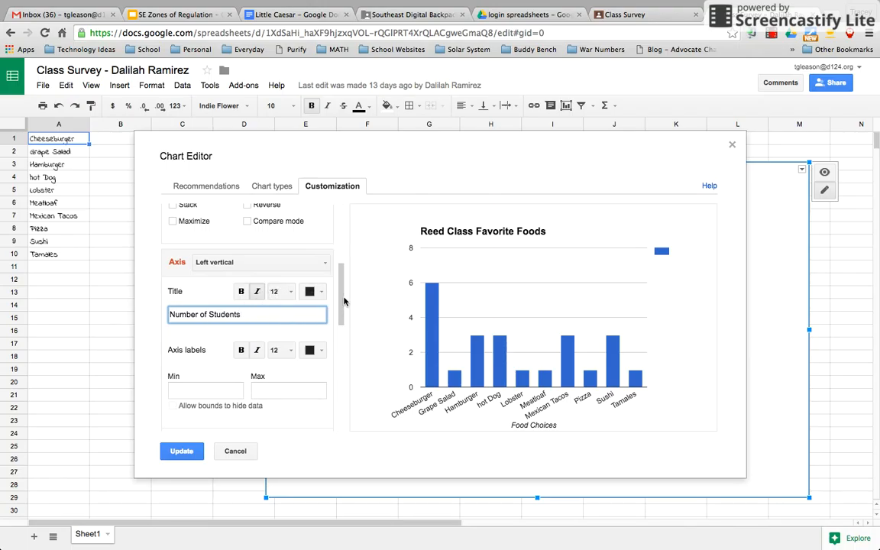
left_click_drag(341, 295, 327, 398)
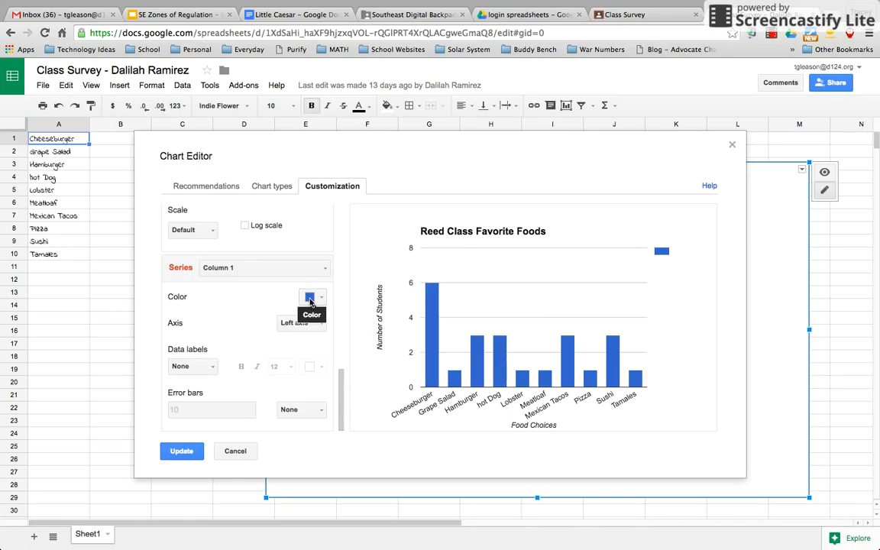
mouse_move(429, 298)
Step: Change the series colour of the bars from blue to magenta
left_click(317, 299)
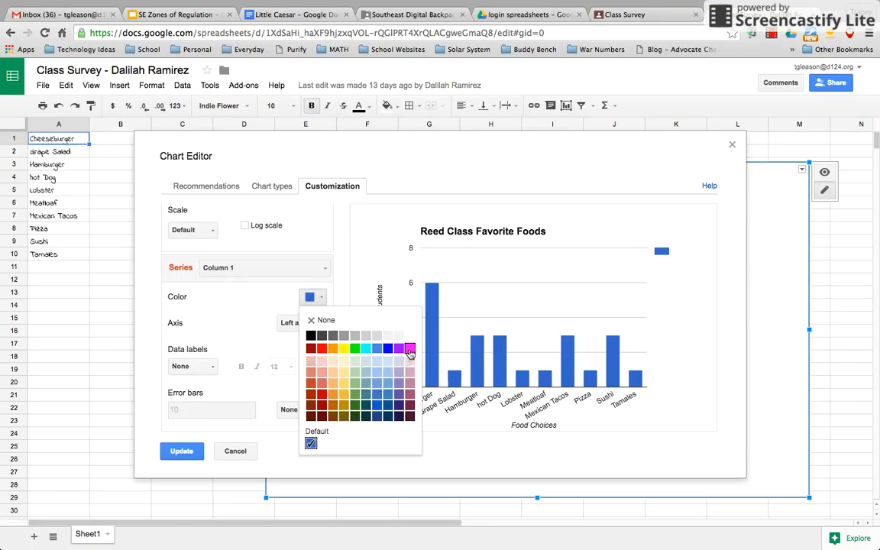
left_click(410, 350)
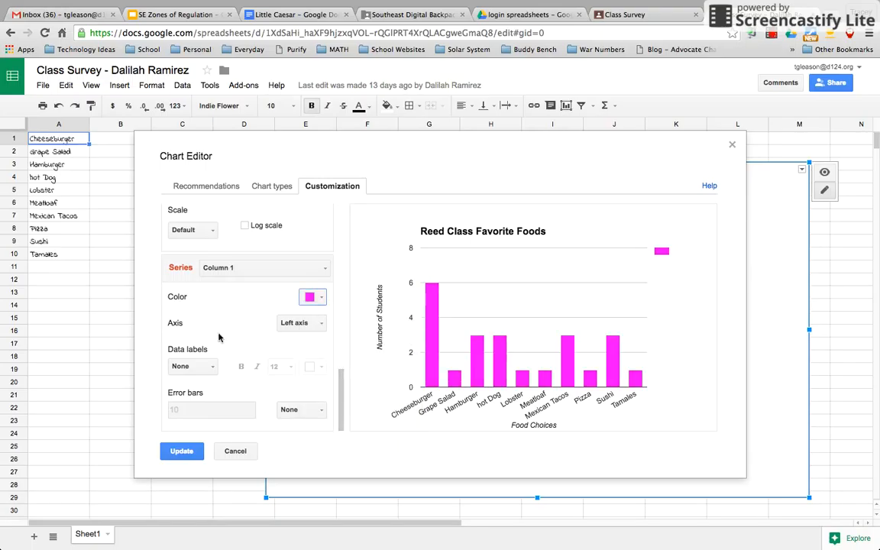
scroll(238, 266, "up", 10)
scroll(237, 267, "down", 2)
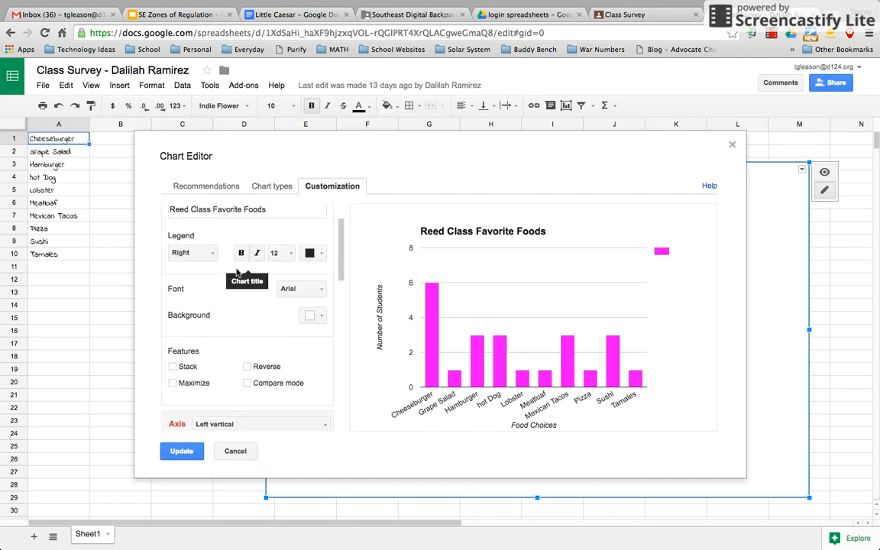
Step: Switch the axis selector back to Horizontal axis and review its settings
scroll(238, 271, "down", 5)
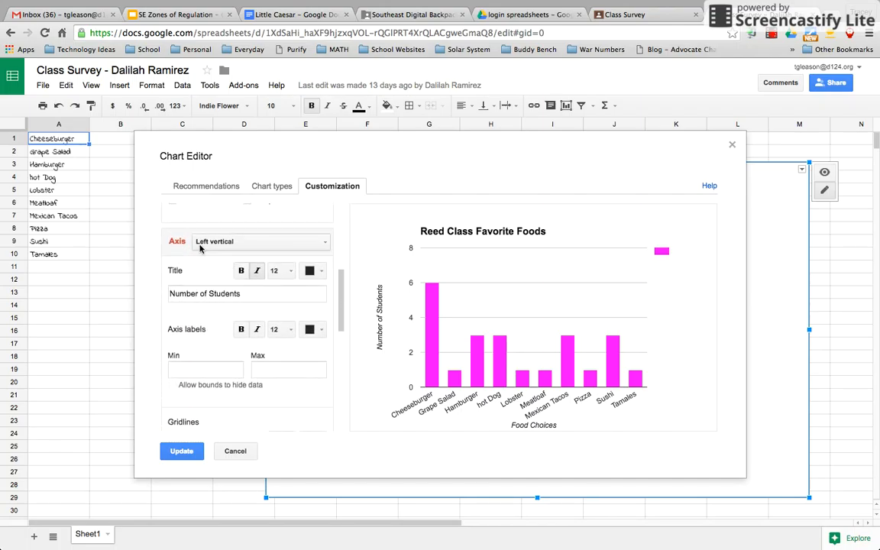
left_click(205, 241)
left_click(229, 259)
scroll(240, 282, "down", 4)
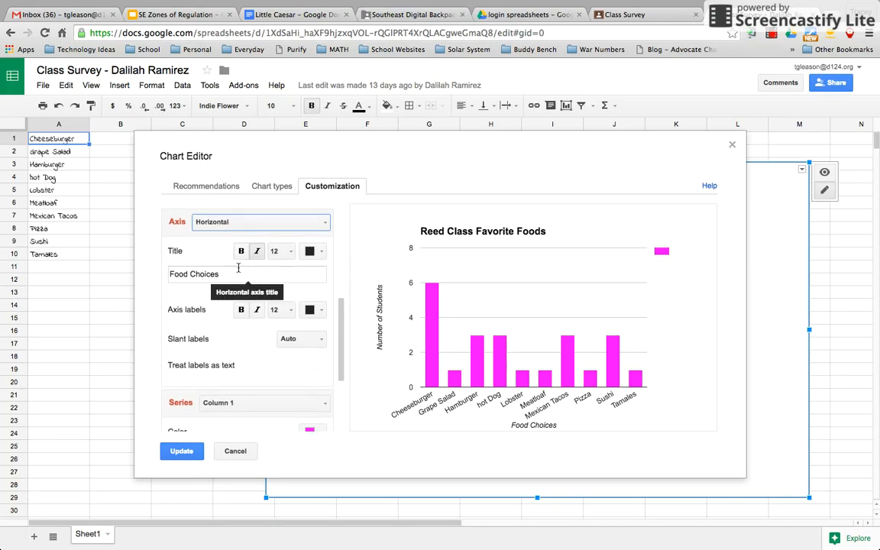
scroll(238, 270, "down", 1)
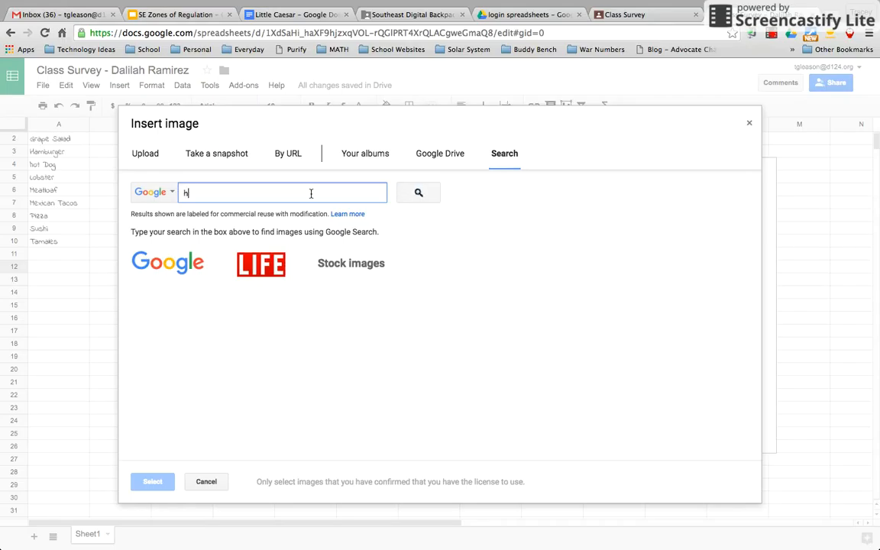
Step: Search images for 'hamburger' and insert the double-patty burger picture into the sheet
type("hamburger")
left_click(421, 195)
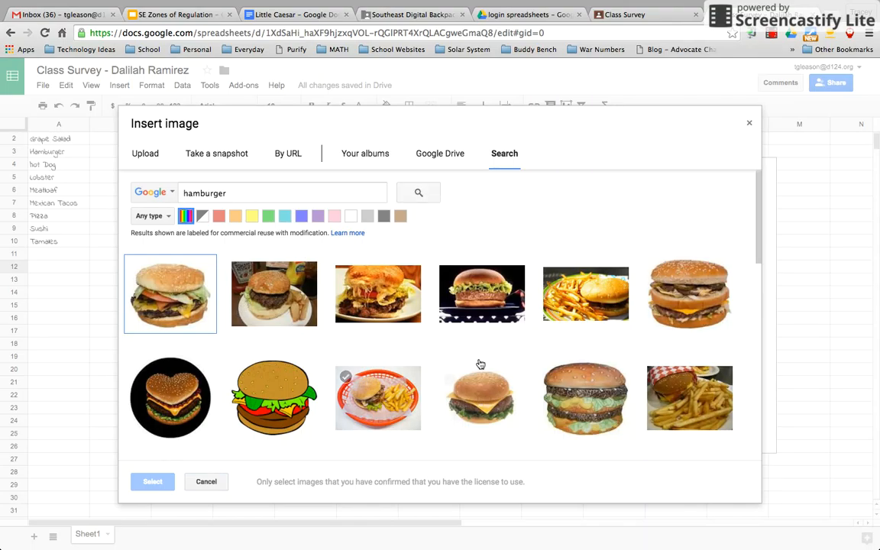
left_click(585, 393)
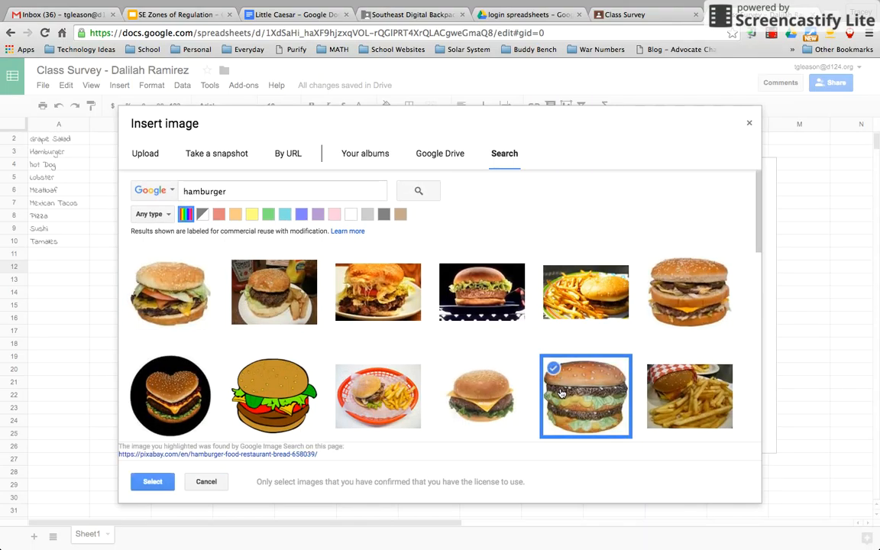
left_click(153, 482)
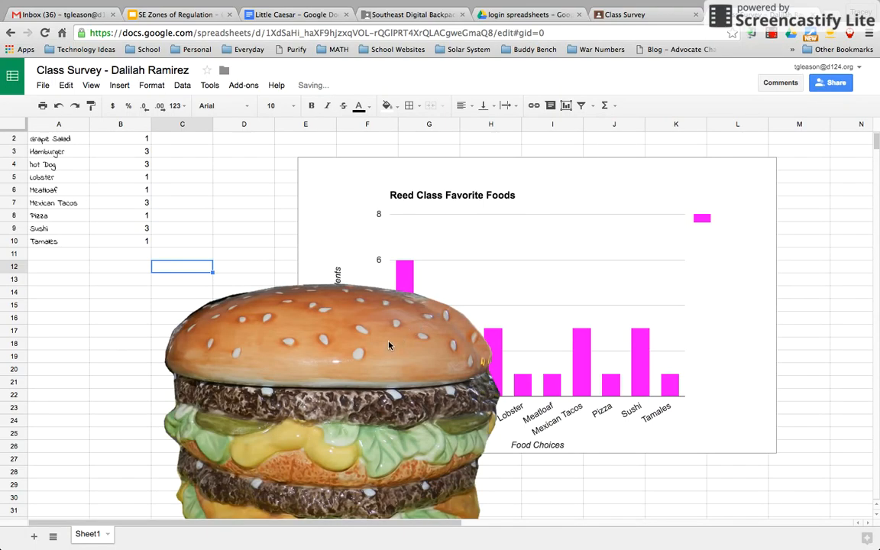
Step: Shrink the hamburger picture and move it into columns A–B so it no longer covers the chart
left_click_drag(389, 346, 359, 275)
scroll(355, 361, "down", 1)
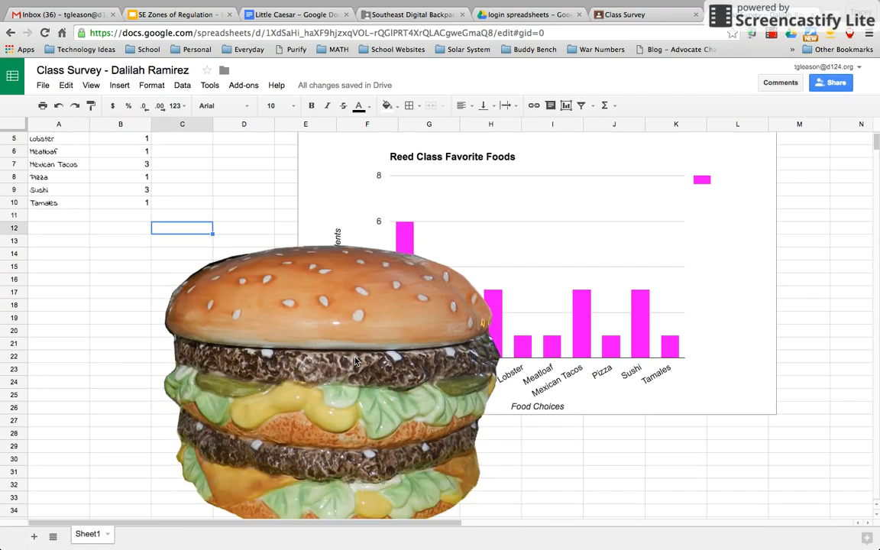
scroll(355, 362, "down", 6)
scroll(355, 361, "up", 4)
left_click(355, 359)
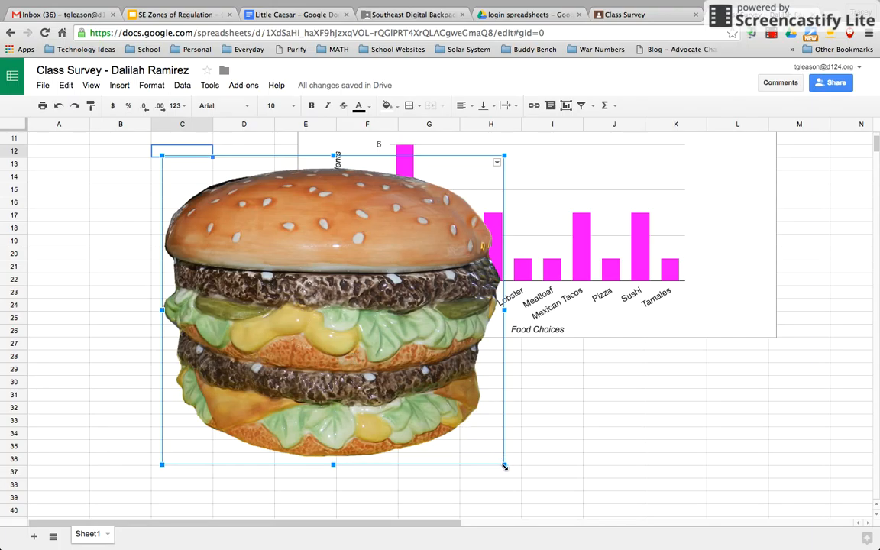
left_click_drag(505, 464, 297, 277)
left_click_drag(219, 187, 113, 185)
Step: Deselect the picture, view the finished sheet, and end the screen recording
left_click(257, 302)
scroll(256, 312, "up", 3)
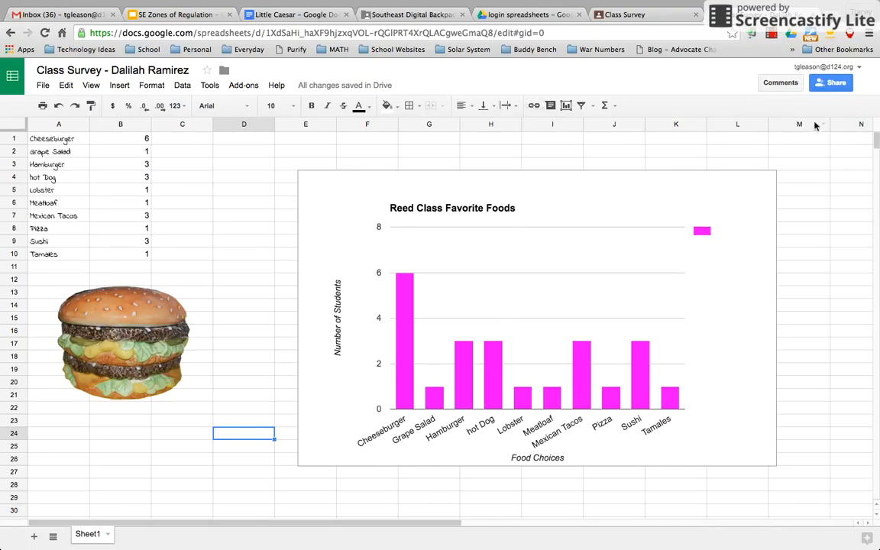
left_click(772, 36)
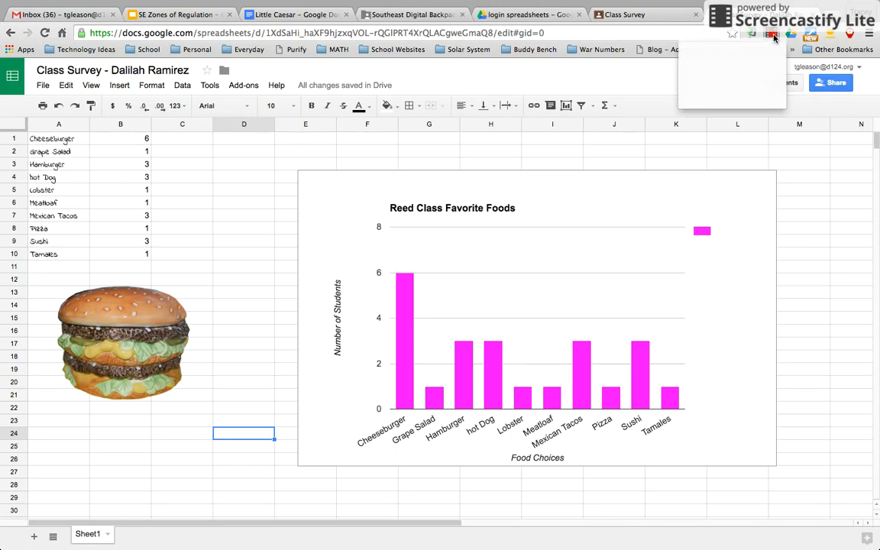